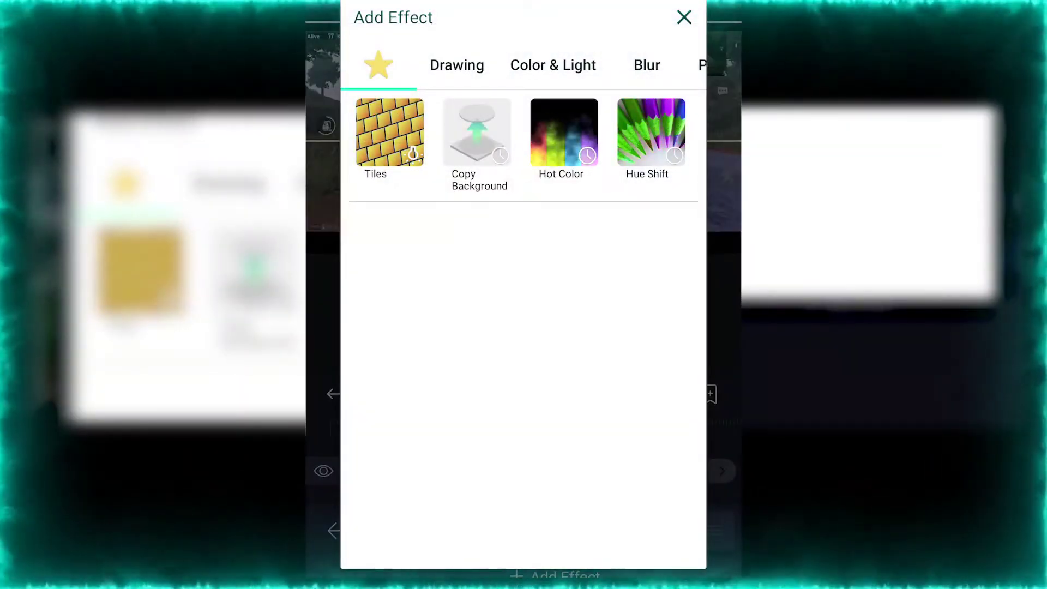
Browse the colour and light adjustment effects while Rounded Rectangle 1 has only Copy Background
{"action": "left_click", "coordinate": [553, 64]}
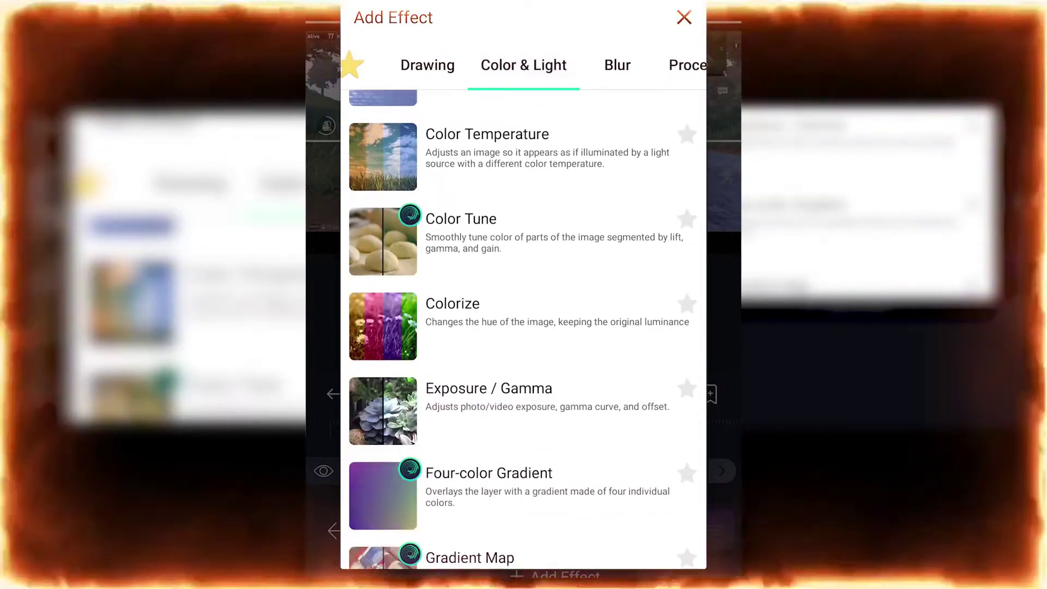